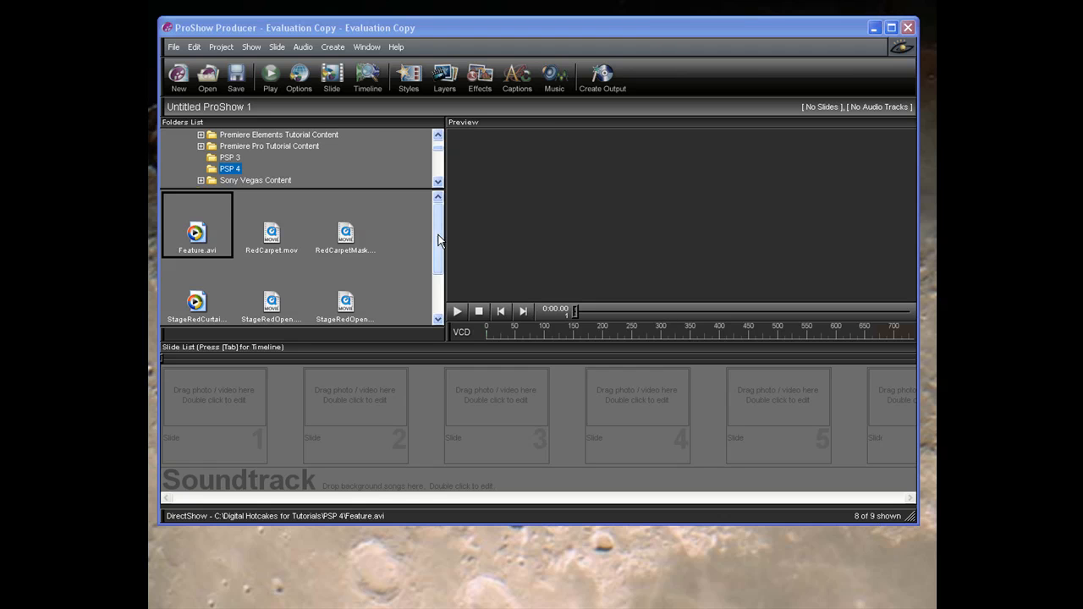
# Show the media files as a detailed list and add StageRedCurtainsLights.avi to the show as slide 1
pyautogui.moveTo(438, 241)
pyautogui.mouseDown()
pyautogui.moveTo(439, 272)
pyautogui.moveTo(438, 225)
pyautogui.mouseUp()
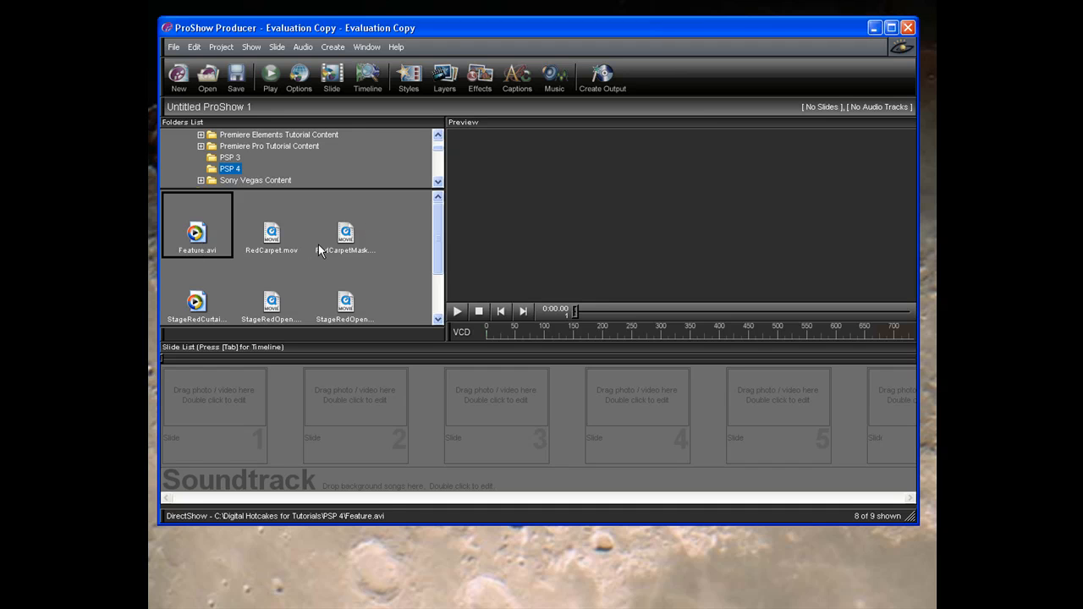
pyautogui.rightClick(203, 228)
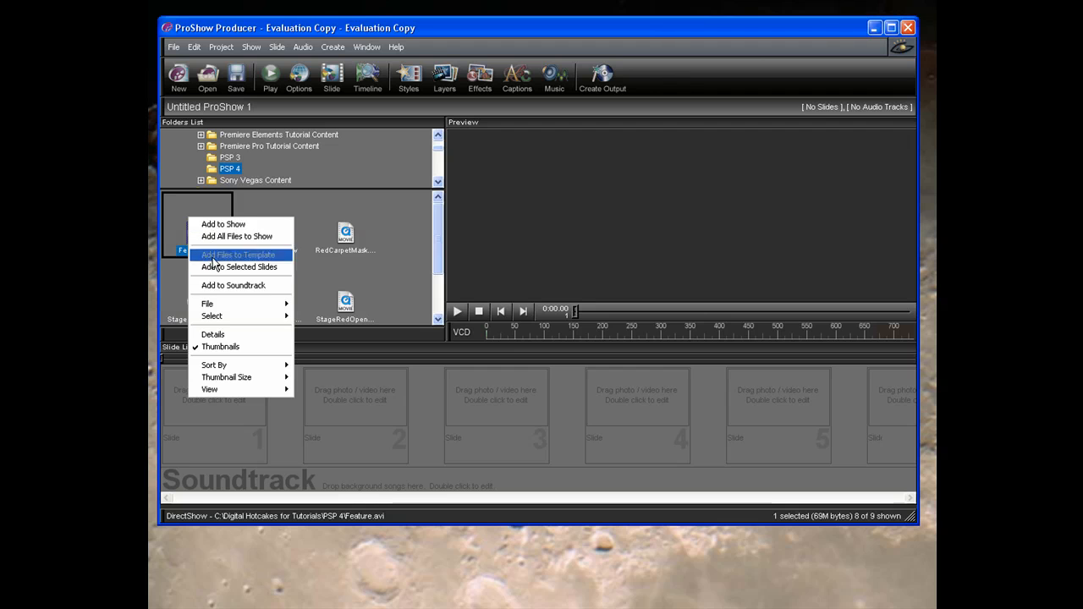
pyautogui.click(215, 337)
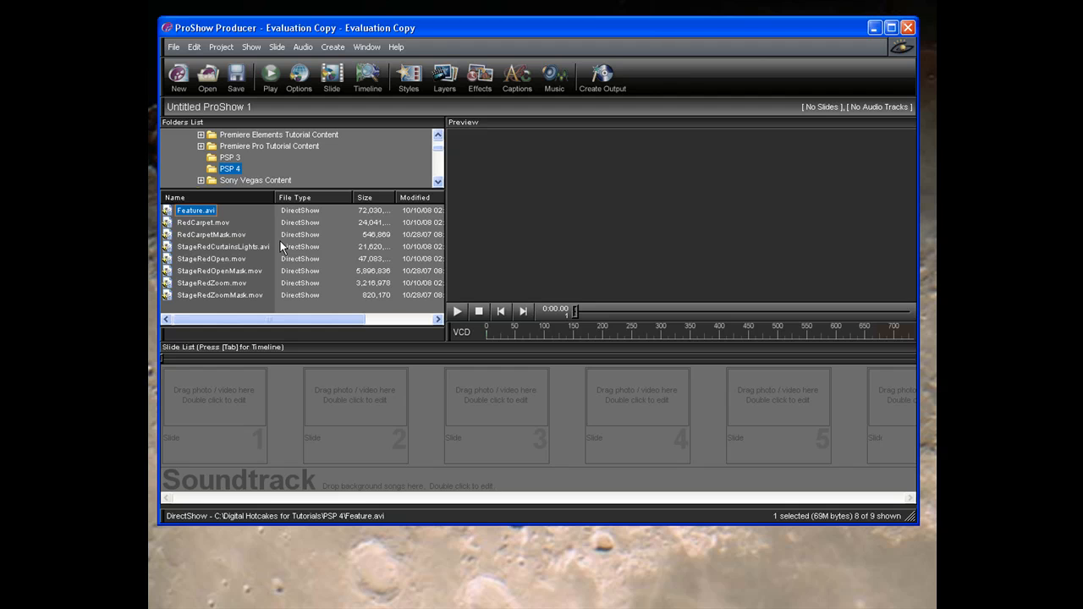
pyautogui.moveTo(219, 244); pyautogui.dragTo(214, 442)
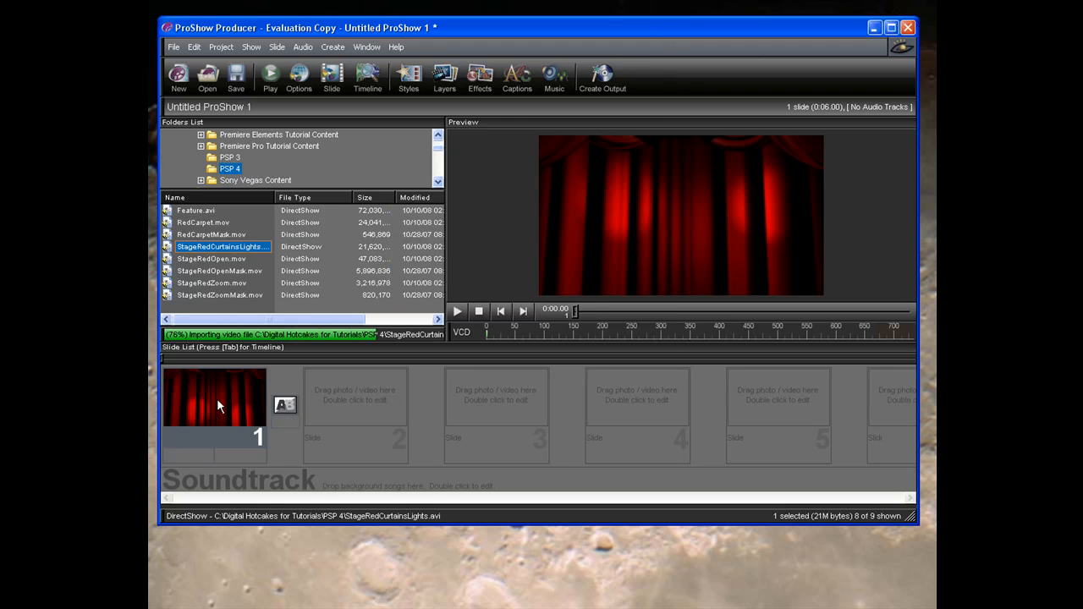
# Add the RedCarpet video from the PSP 4 folder to slide 1 as a layer above the curtains
pyautogui.doubleClick(216, 399)
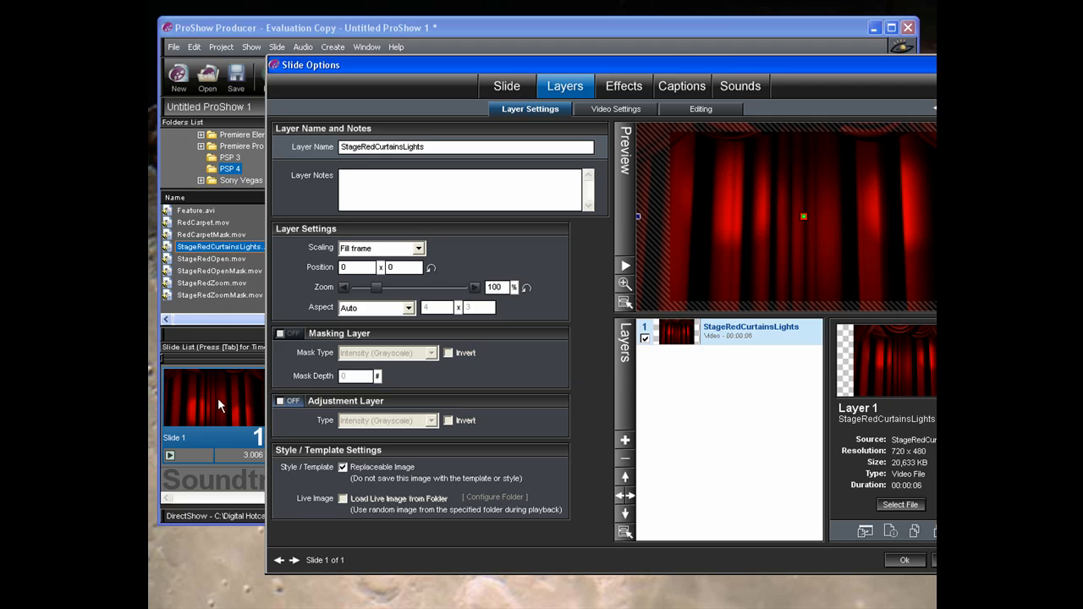
pyautogui.click(629, 441)
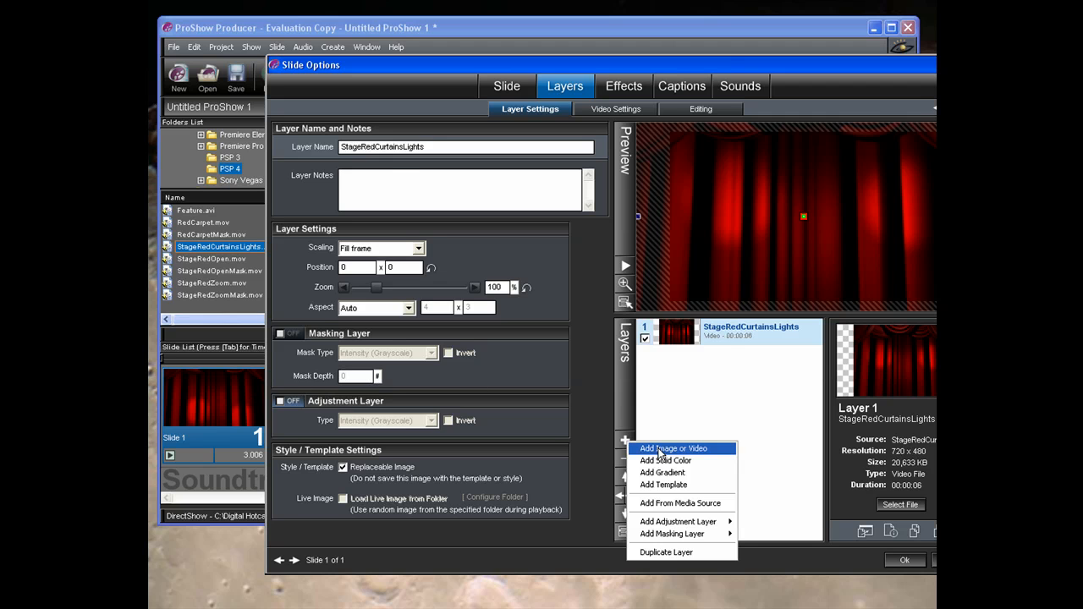
pyautogui.click(659, 451)
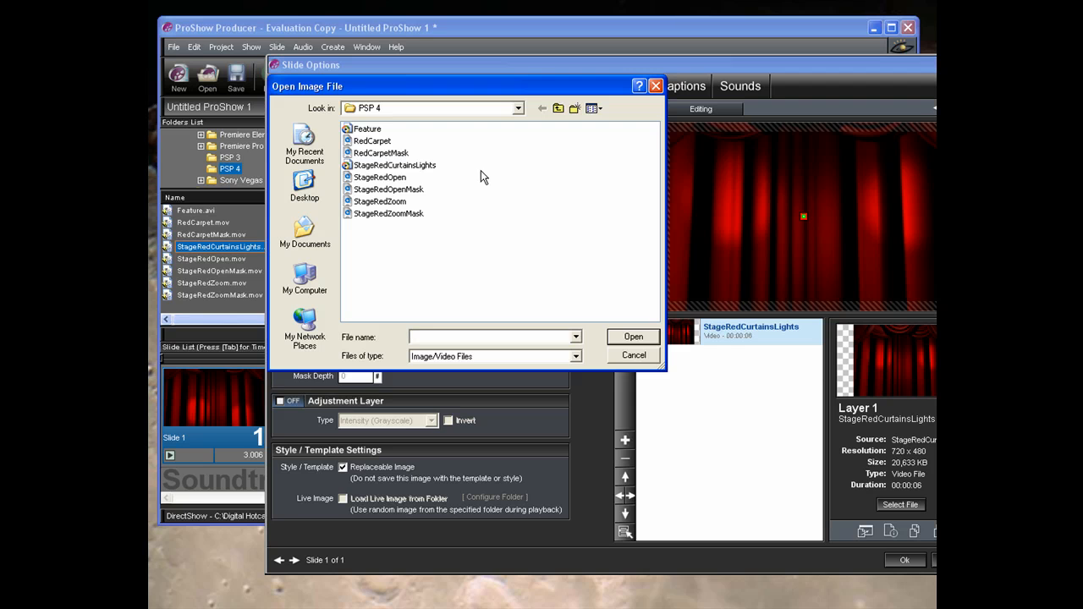
pyautogui.doubleClick(378, 142)
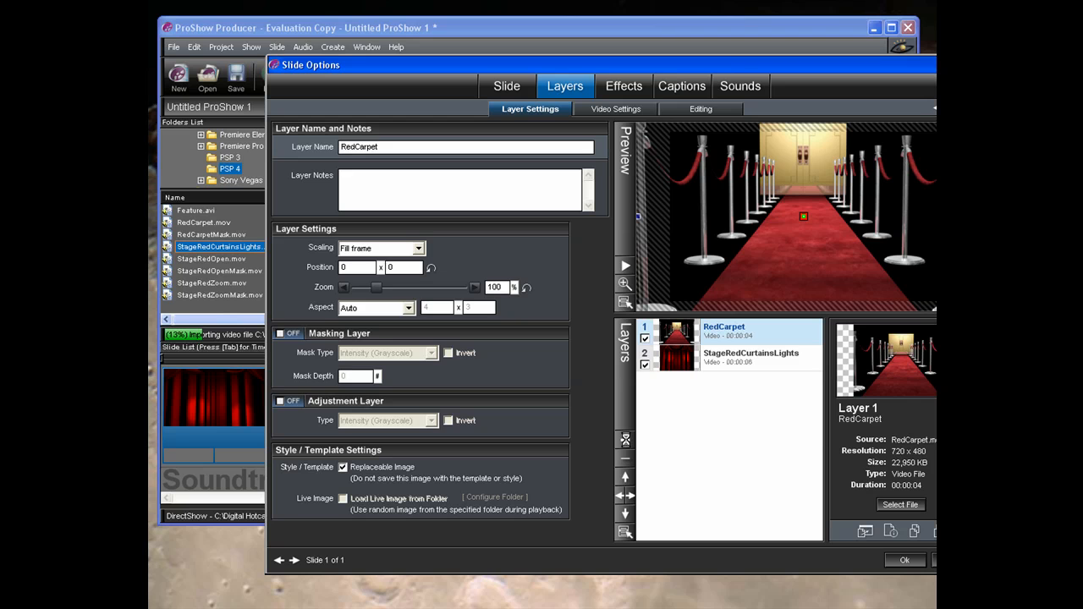
# Add the RedCarpetMask video as a masking layer over the RedCarpet layer and accept the slide options
pyautogui.click(625, 439)
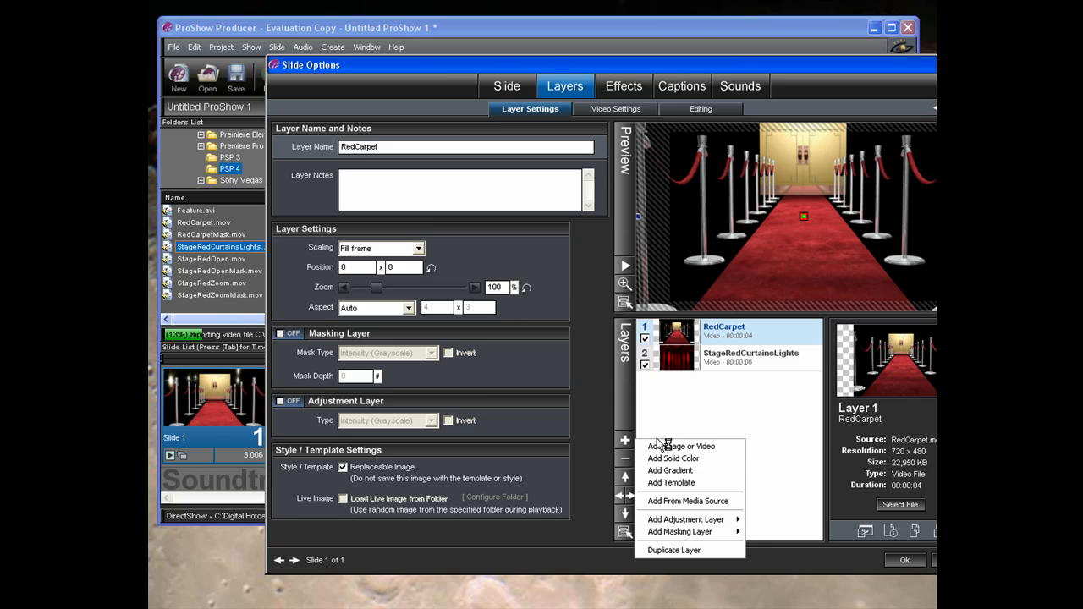
pyautogui.moveTo(704, 535)
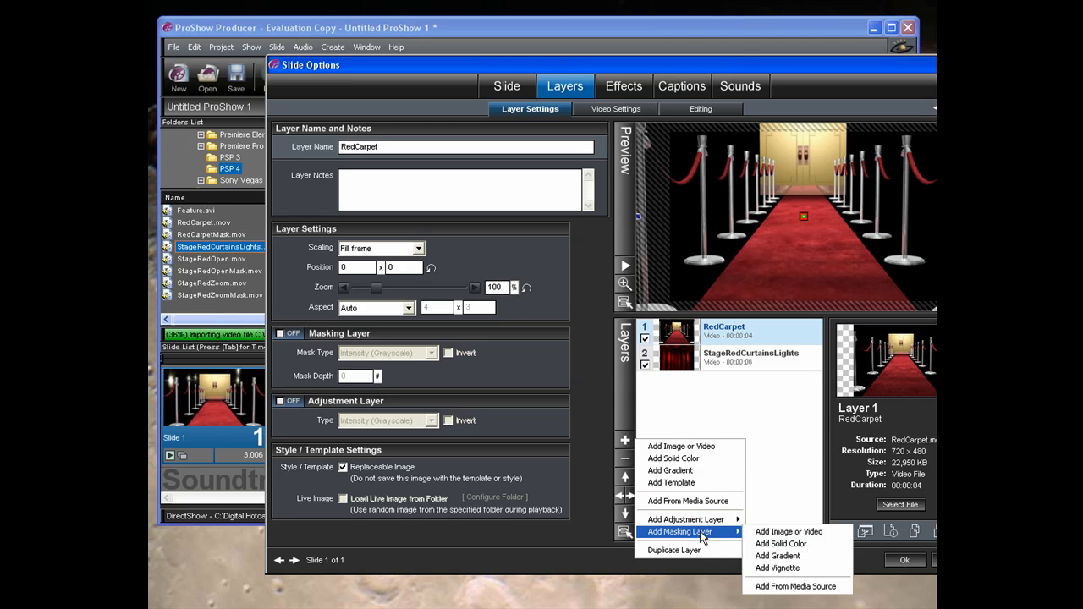
pyautogui.click(767, 532)
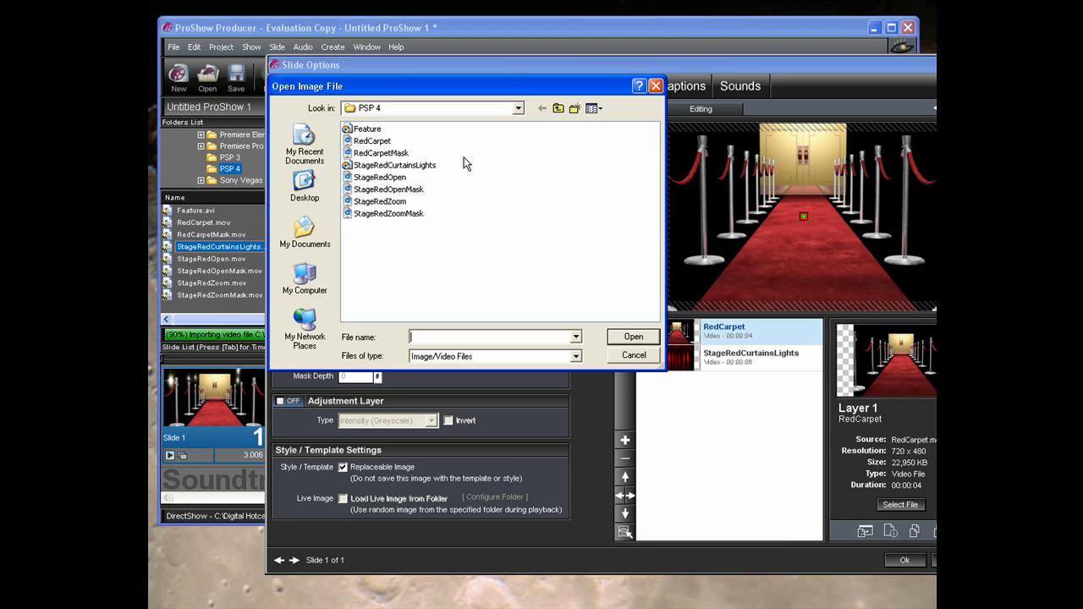
pyautogui.doubleClick(373, 153)
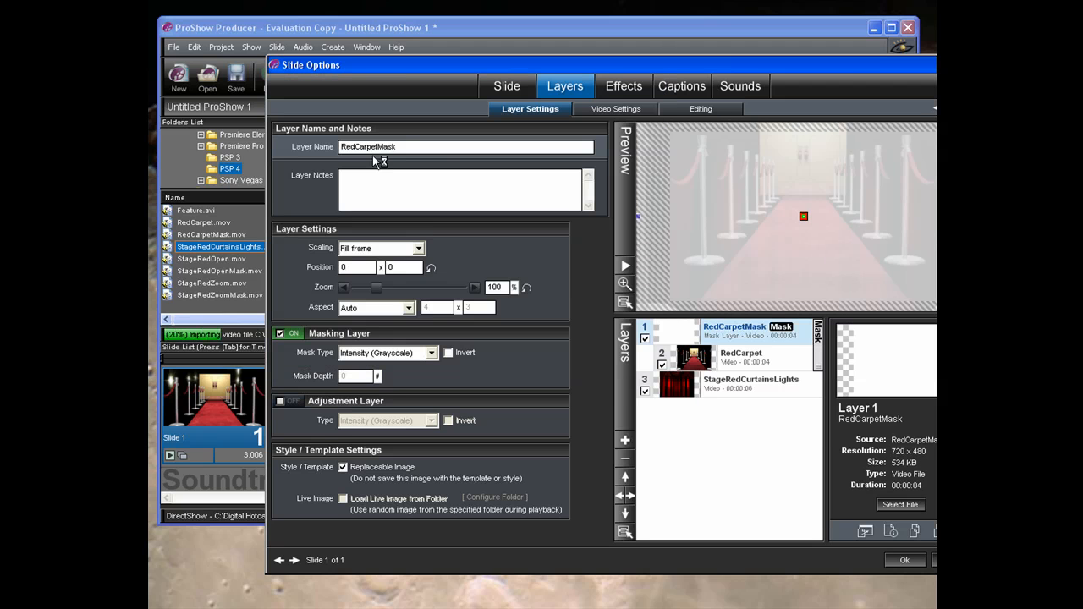
pyautogui.click(900, 559)
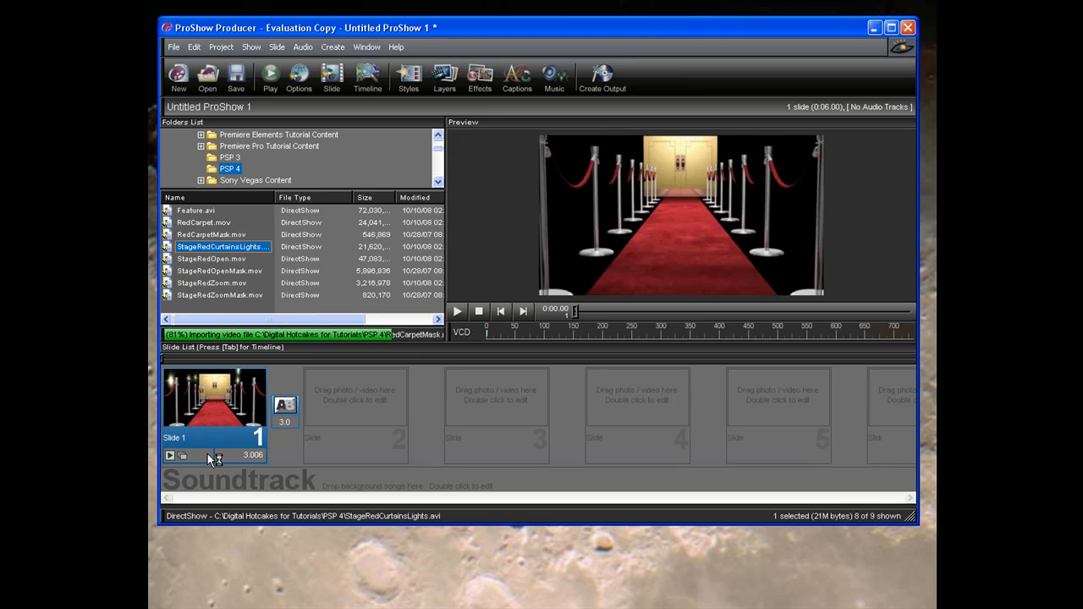
# Set slide 1's duration to 6 seconds and play the show preview to check the masked carpet
pyautogui.click(253, 457)
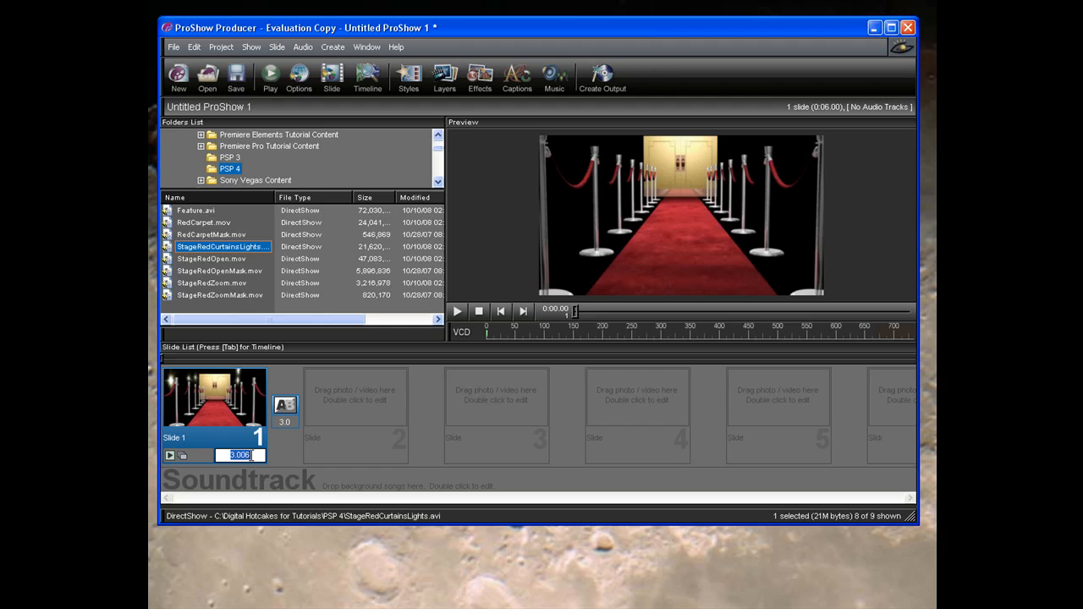
pyautogui.write('6')
pyautogui.press('Return')
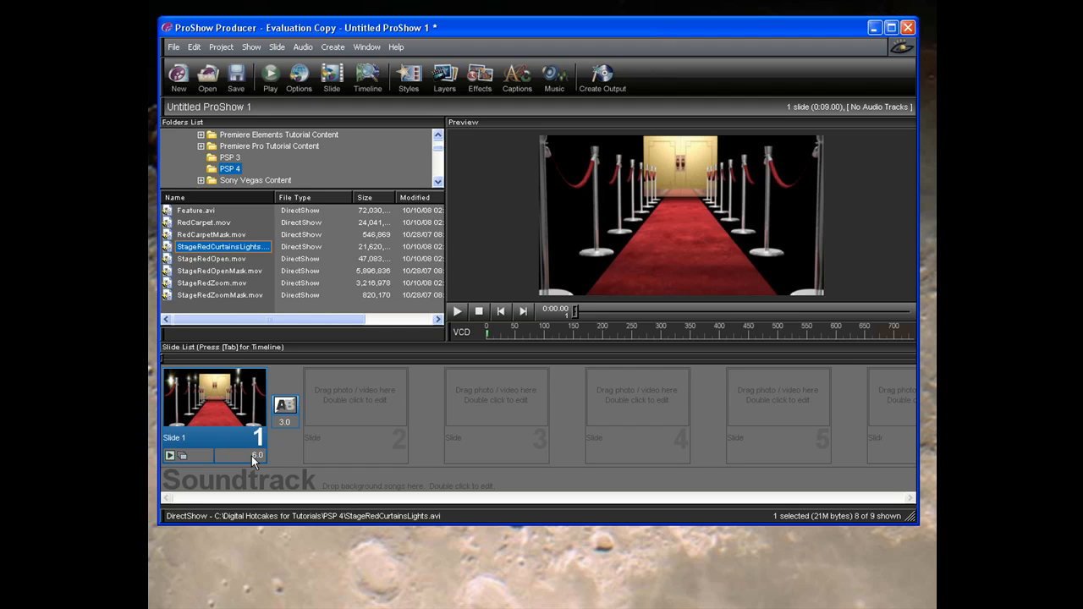
pyautogui.click(455, 310)
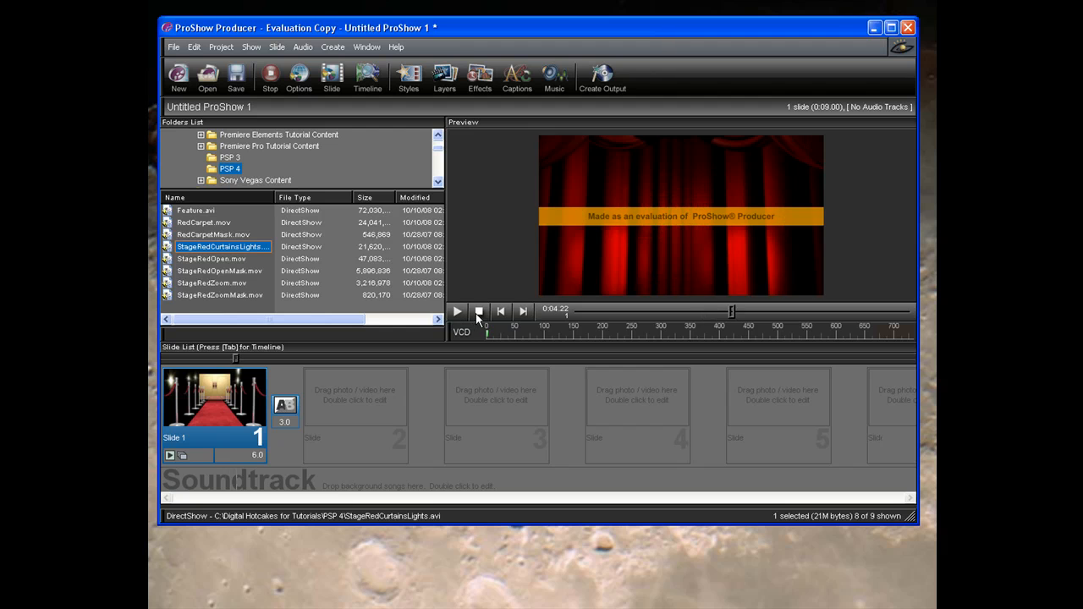
pyautogui.click(479, 311)
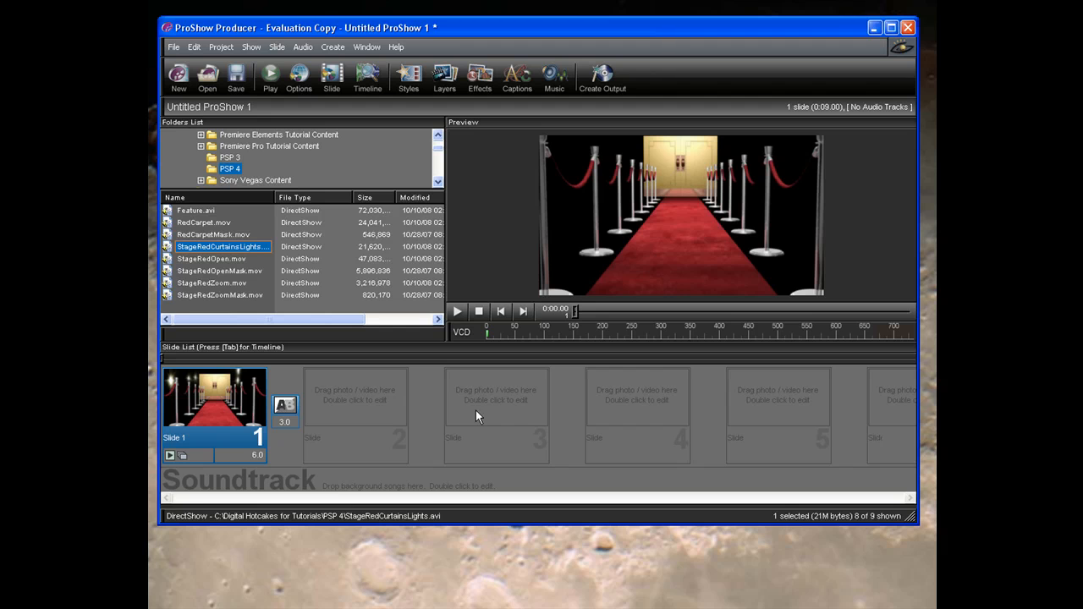
# Add Feature.avi to the show as slide 2 and set the transition between slides 1 and 2 to Cut
pyautogui.click(189, 212)
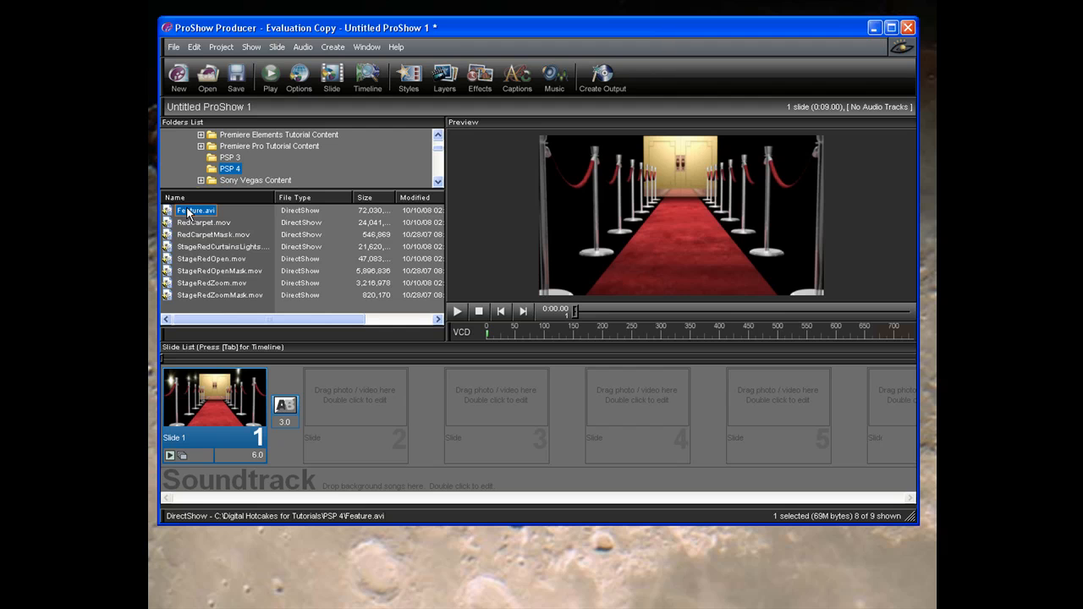
pyautogui.moveTo(188, 213)
pyautogui.mouseDown()
pyautogui.moveTo(311, 339)
pyautogui.moveTo(364, 421)
pyautogui.mouseUp()
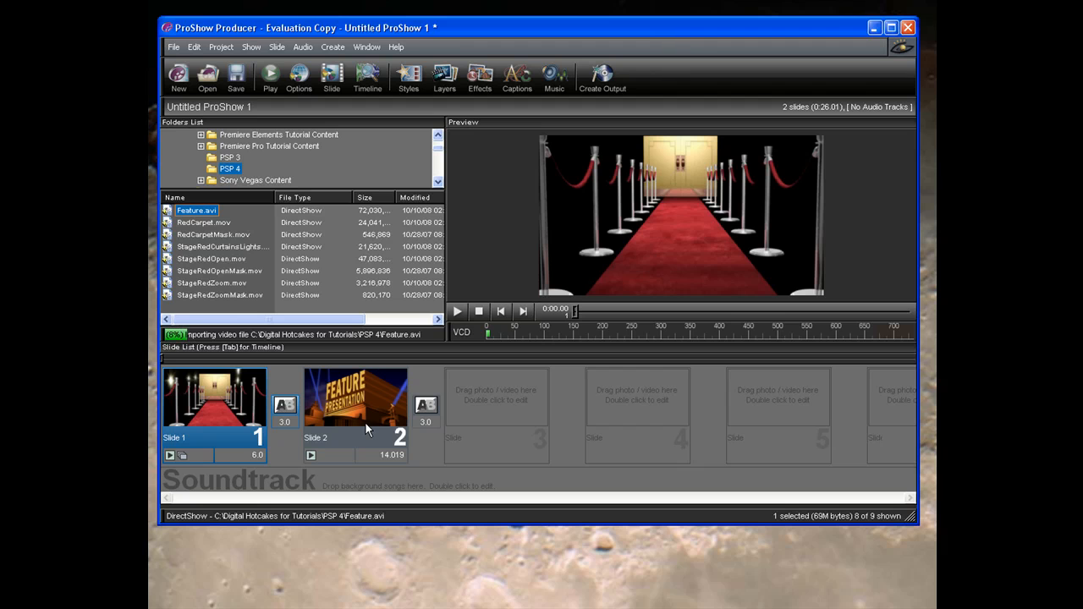
pyautogui.click(285, 407)
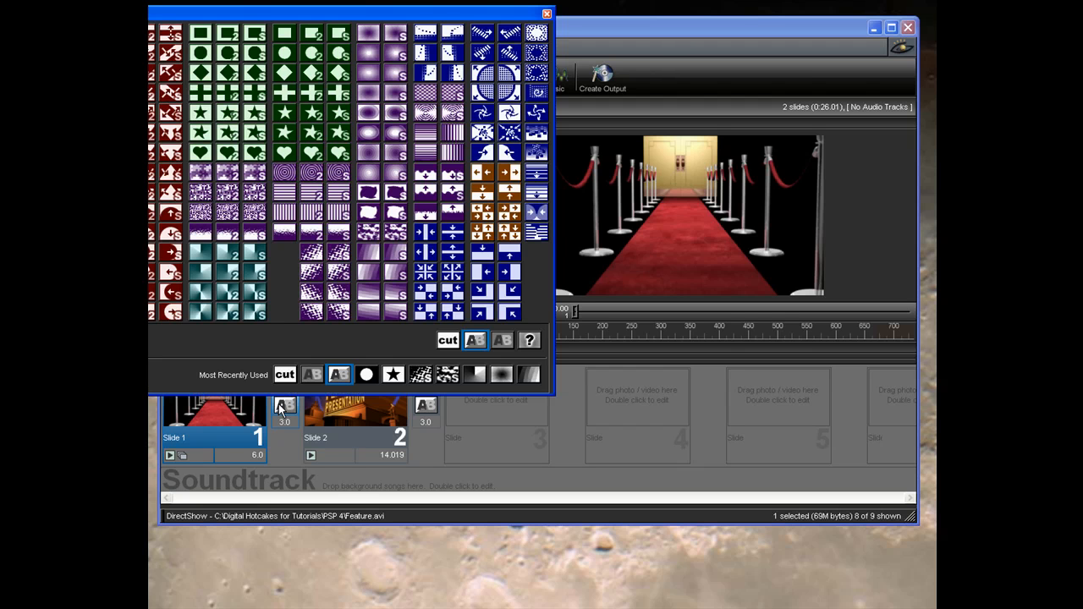
pyautogui.click(284, 374)
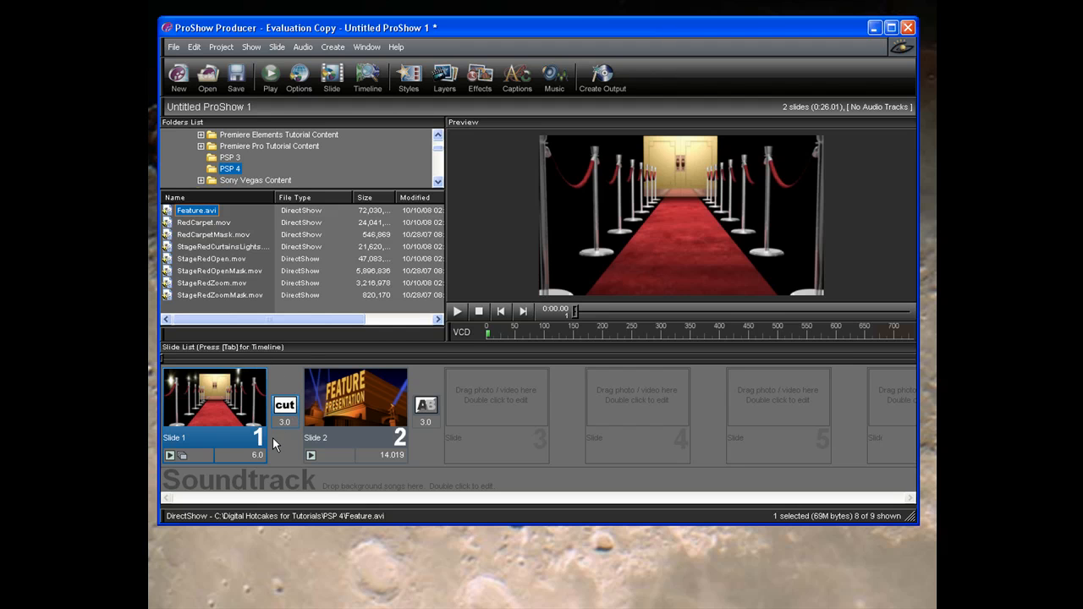
# Add the StageRedOpen video to slide 2 as a layer above the Feature video
pyautogui.doubleClick(346, 398)
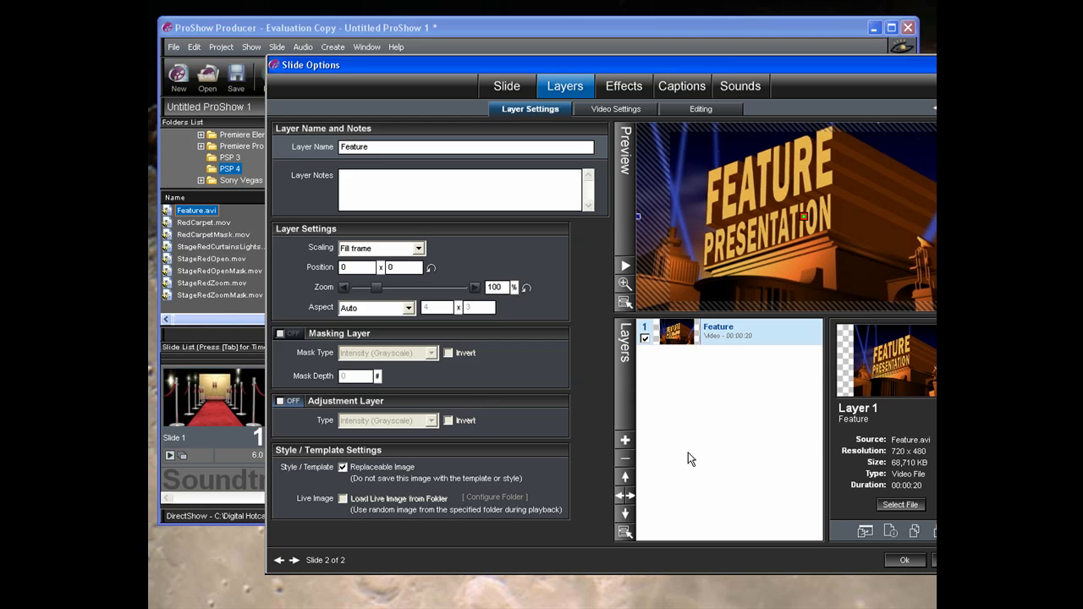
pyautogui.click(624, 441)
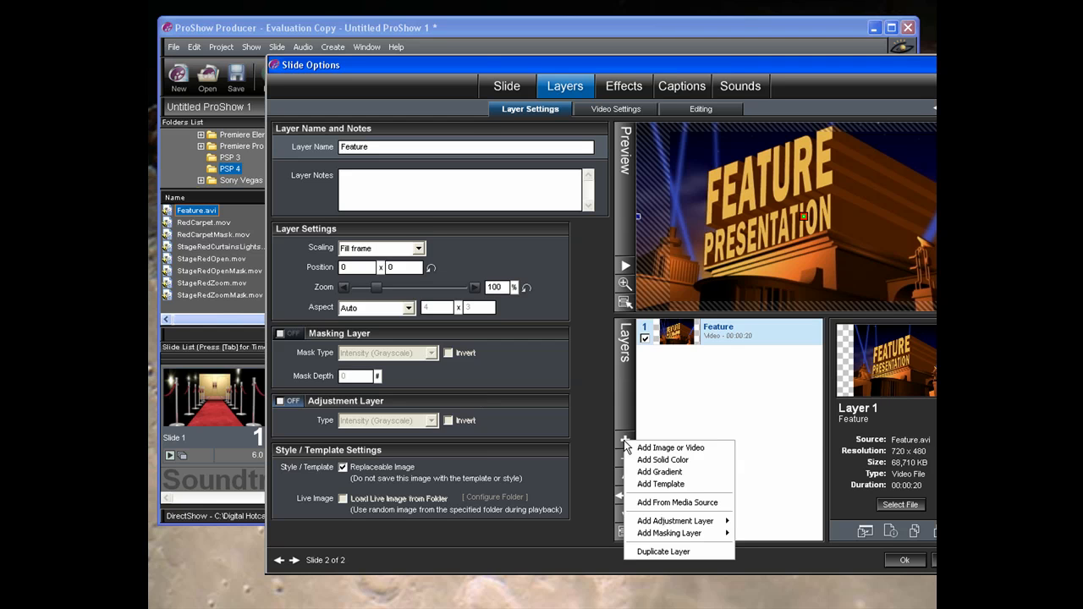
pyautogui.click(668, 448)
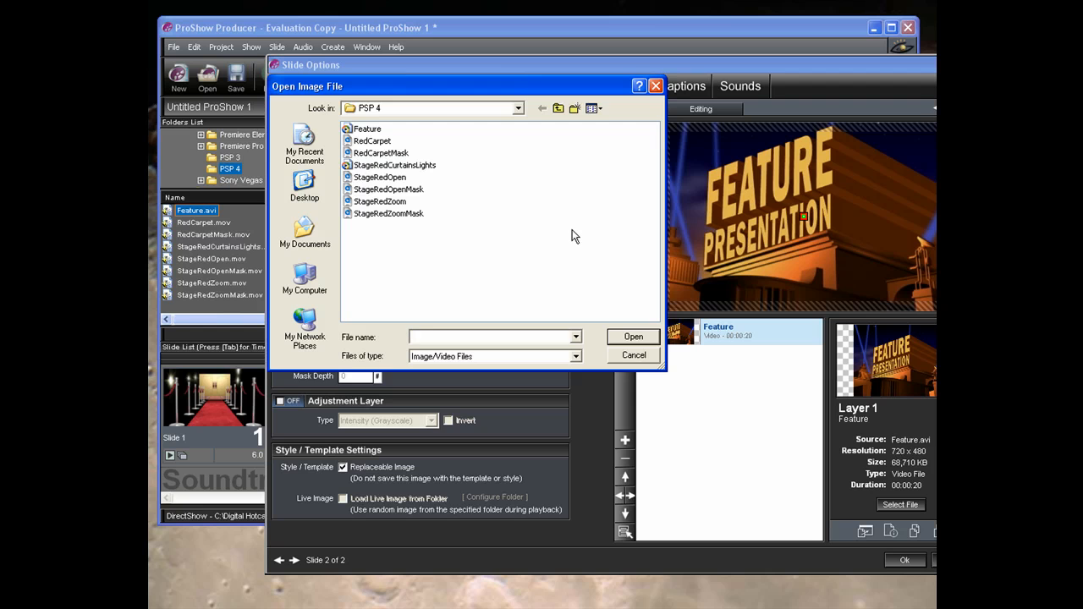
pyautogui.click(372, 179)
pyautogui.click(635, 339)
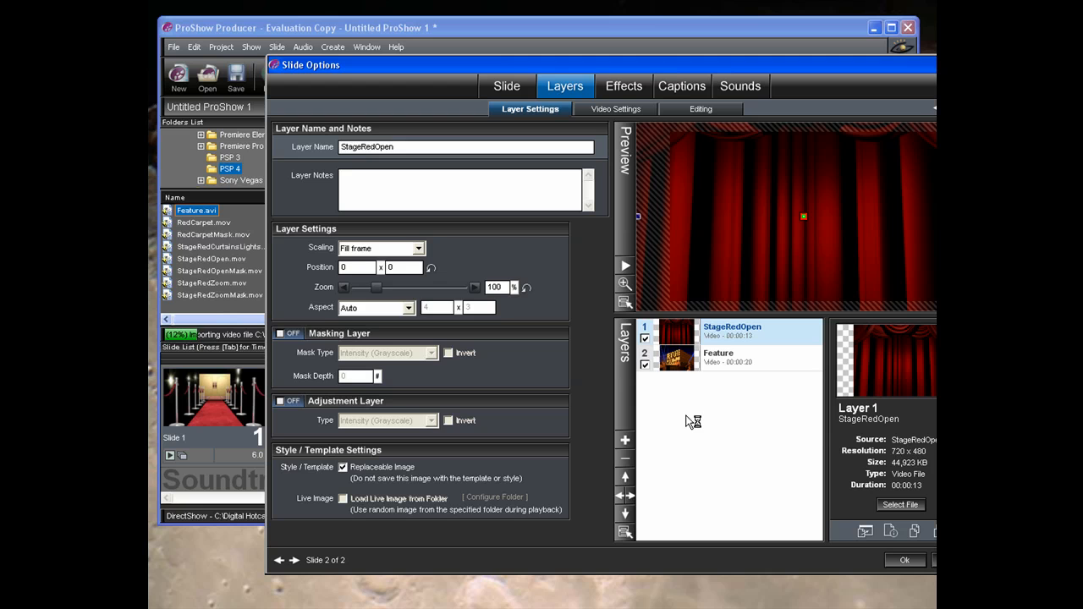
# Add the StageRedOpenMask video as a masking layer over the StageRedOpen layer and accept the slide options
pyautogui.click(624, 440)
pyautogui.moveTo(646, 533)
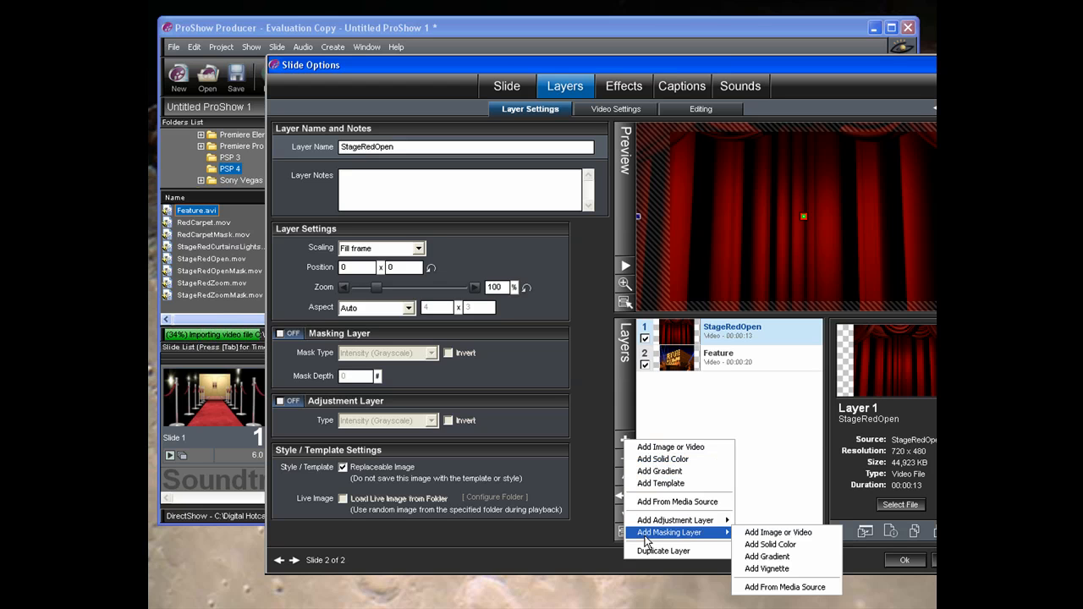
pyautogui.click(761, 532)
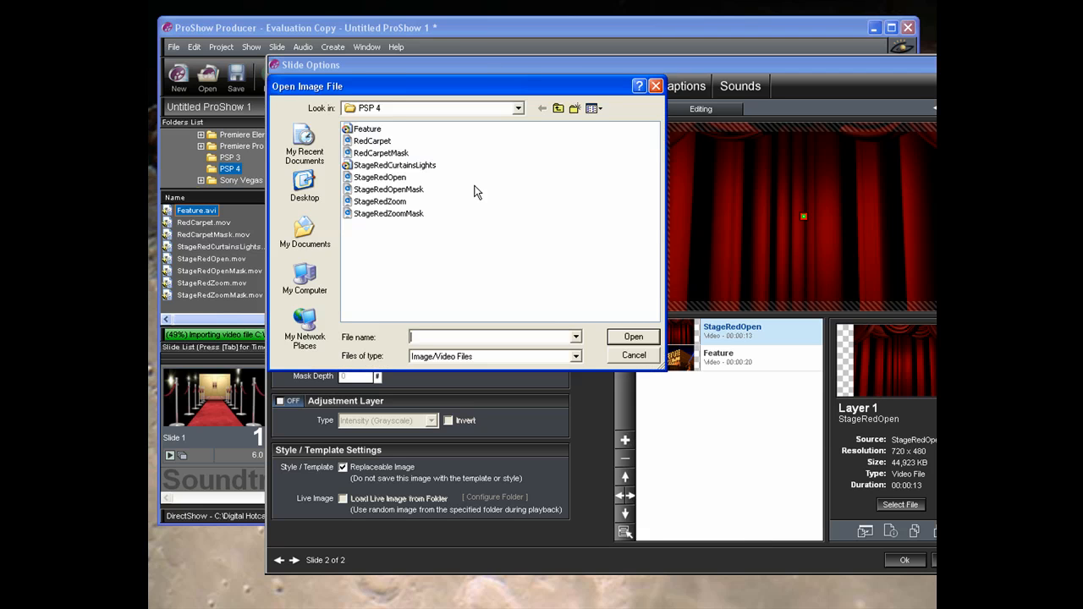
pyautogui.click(379, 190)
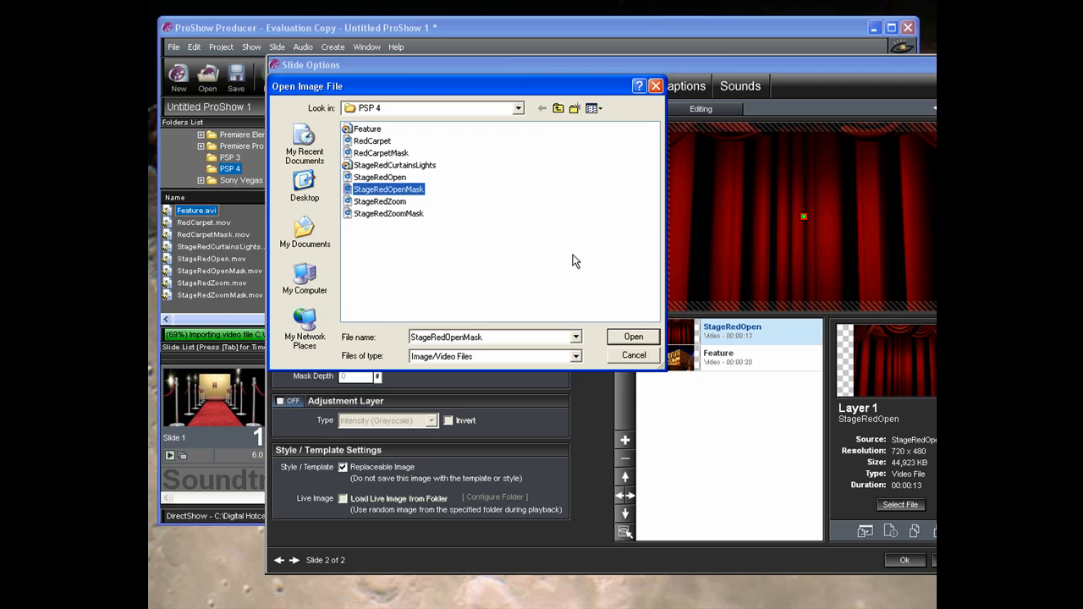
pyautogui.click(634, 339)
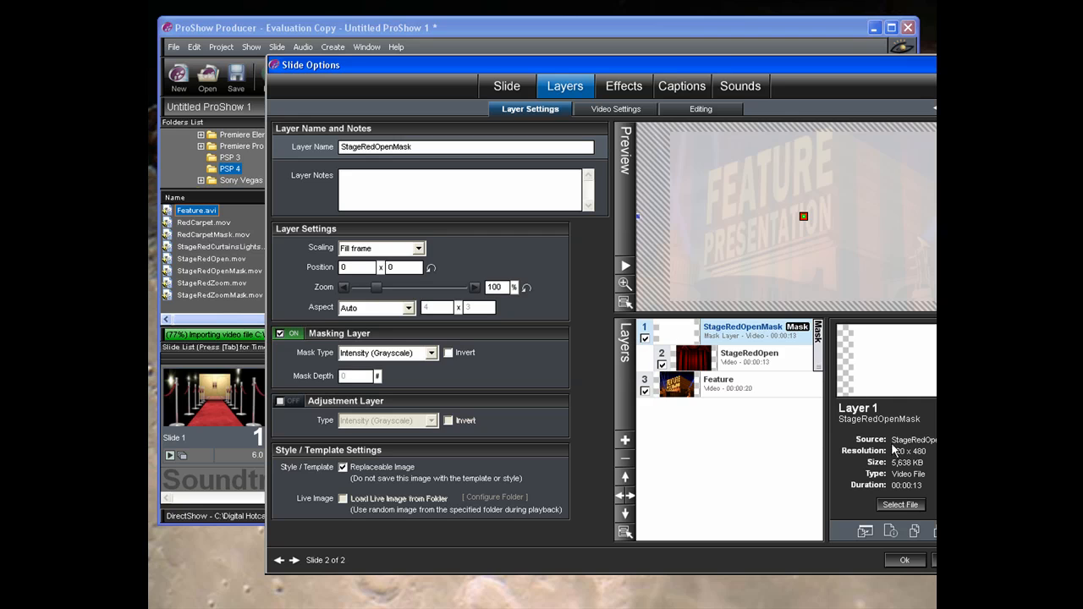
pyautogui.click(906, 562)
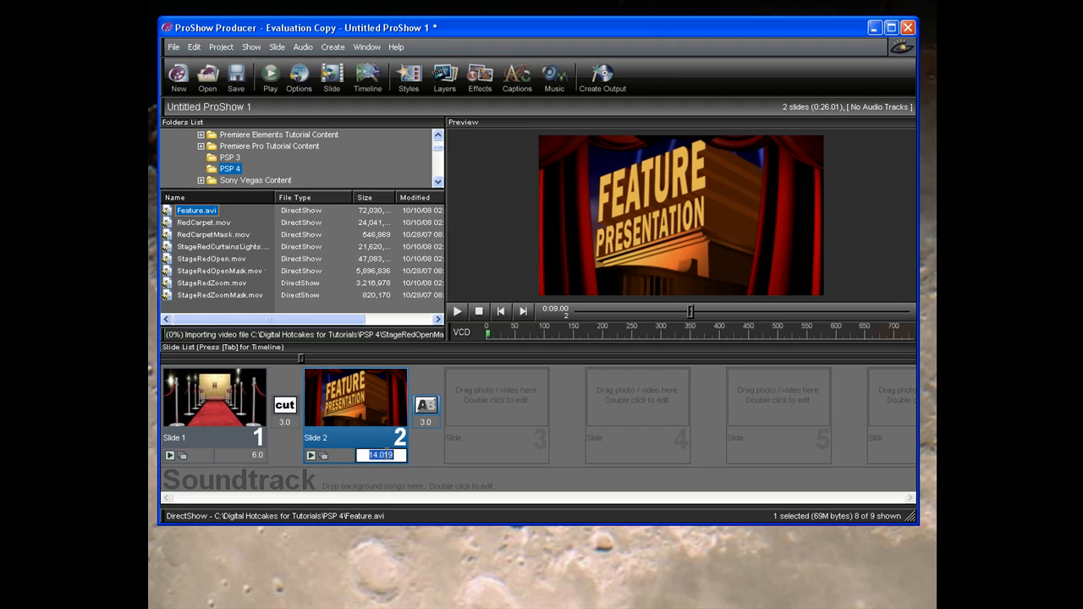
# Set slide 2's duration to 5 seconds and change the transition following it to Cut
pyautogui.write('5')
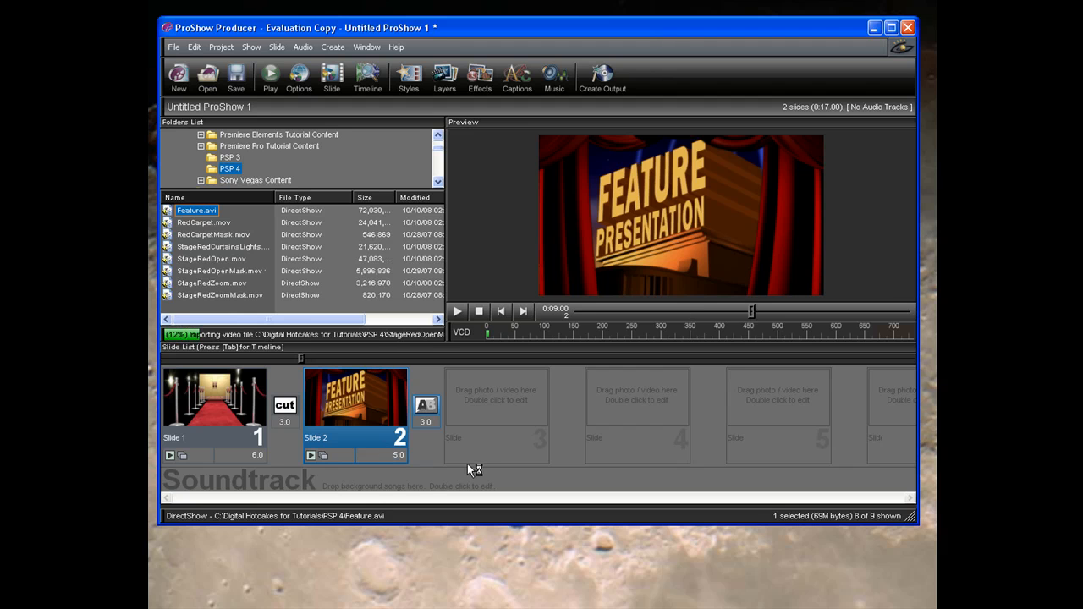
pyautogui.click(428, 409)
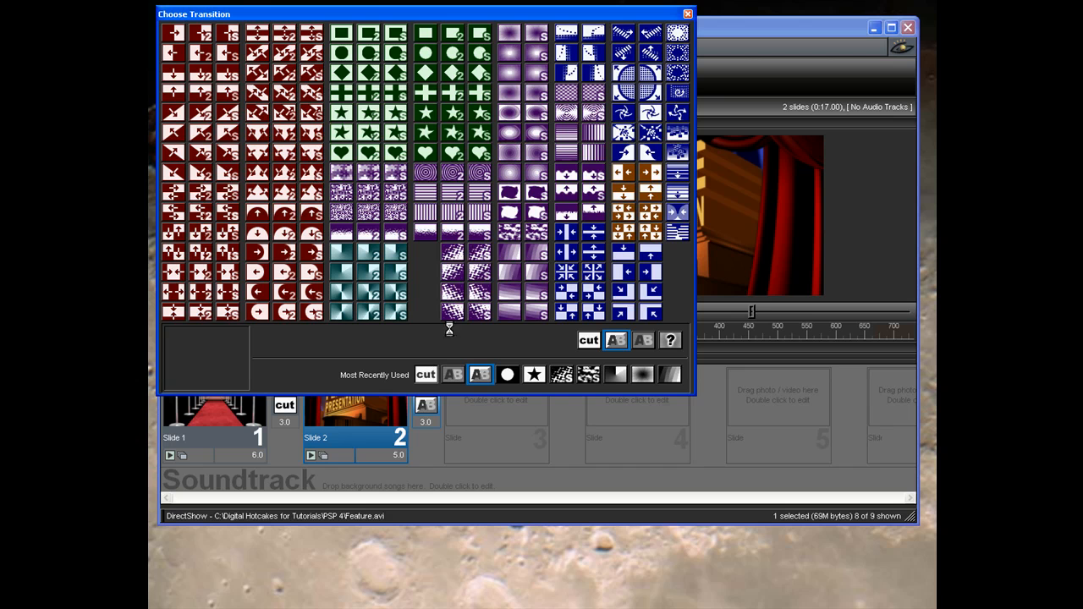
pyautogui.click(688, 13)
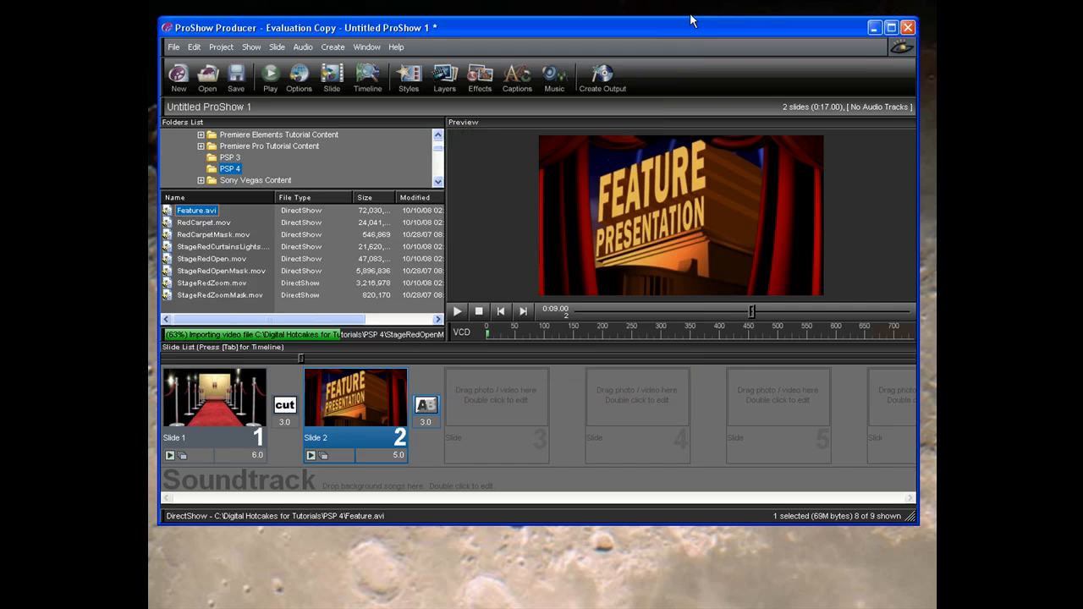
pyautogui.click(427, 403)
pyautogui.click(426, 374)
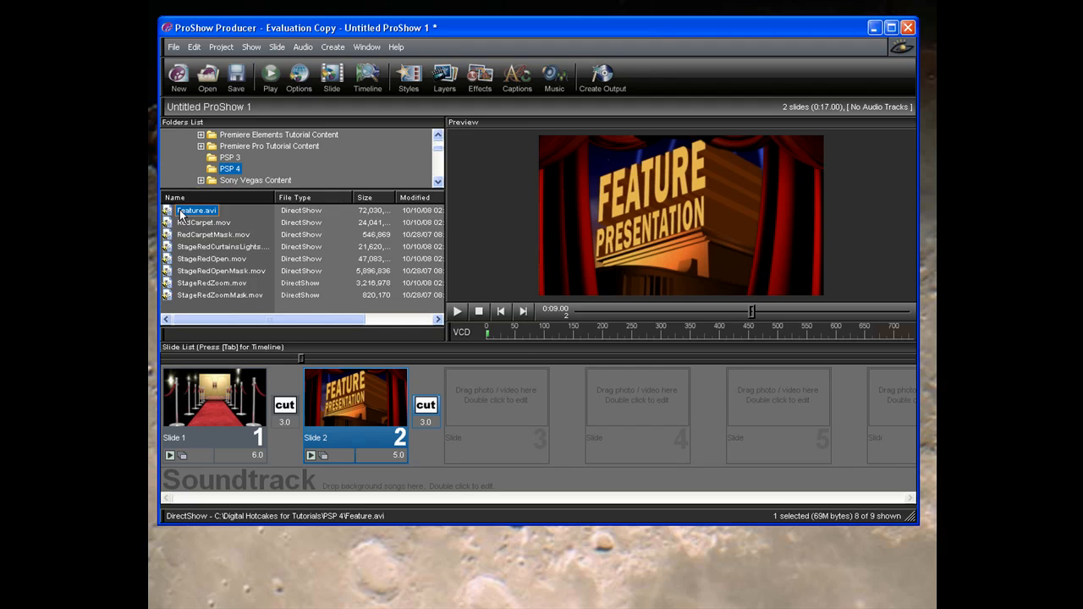
# Add Feature.avi to the show again as slide 3
pyautogui.moveTo(183, 210); pyautogui.dragTo(518, 421)
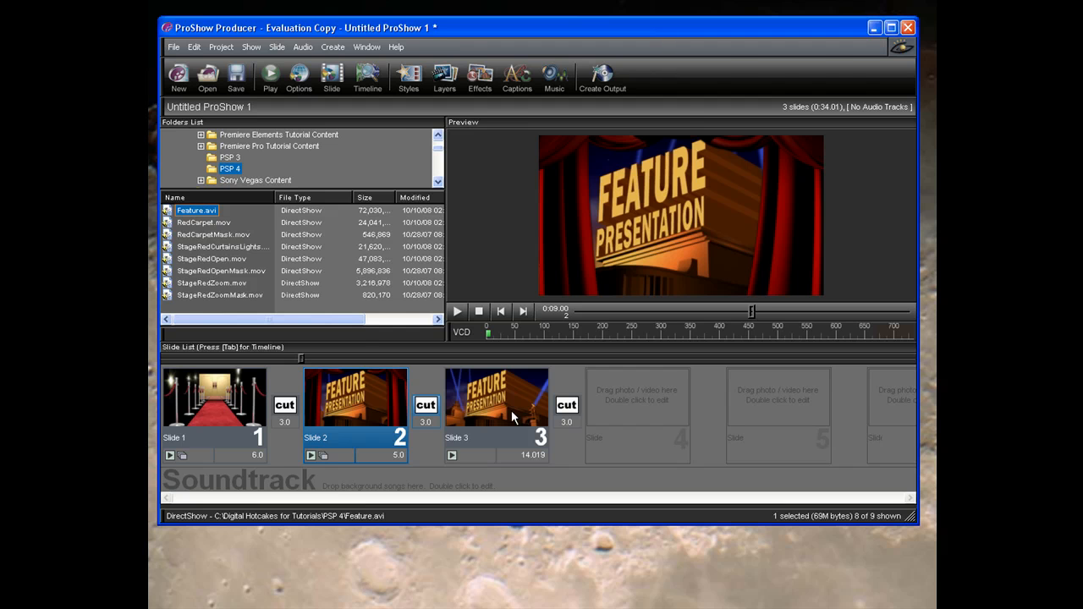
# Add the StageRedZoom video to slide 3 as a layer above the Feature video
pyautogui.doubleClick(512, 411)
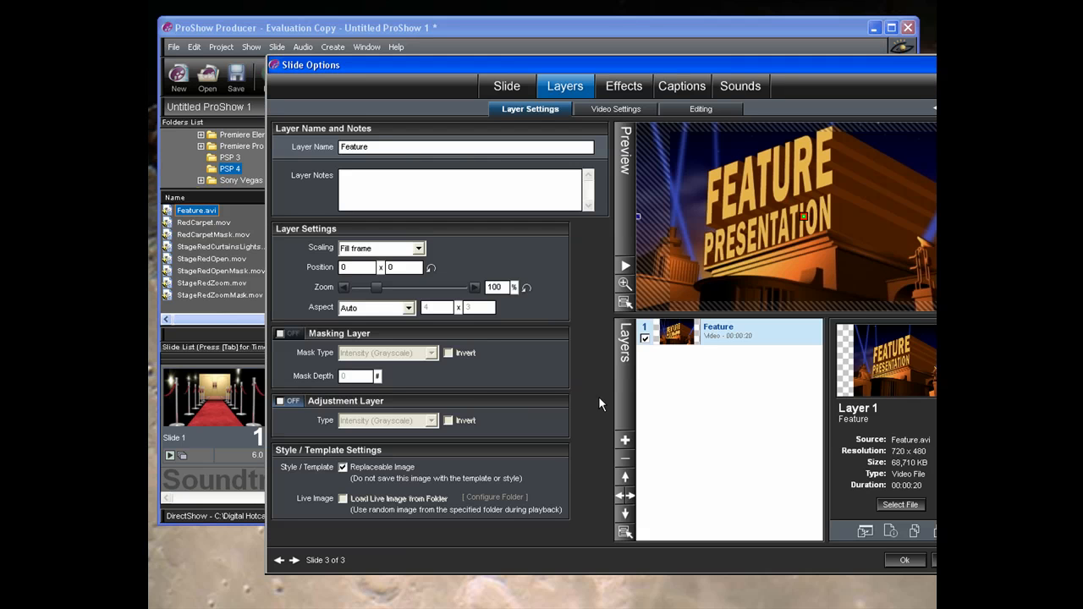
pyautogui.click(623, 440)
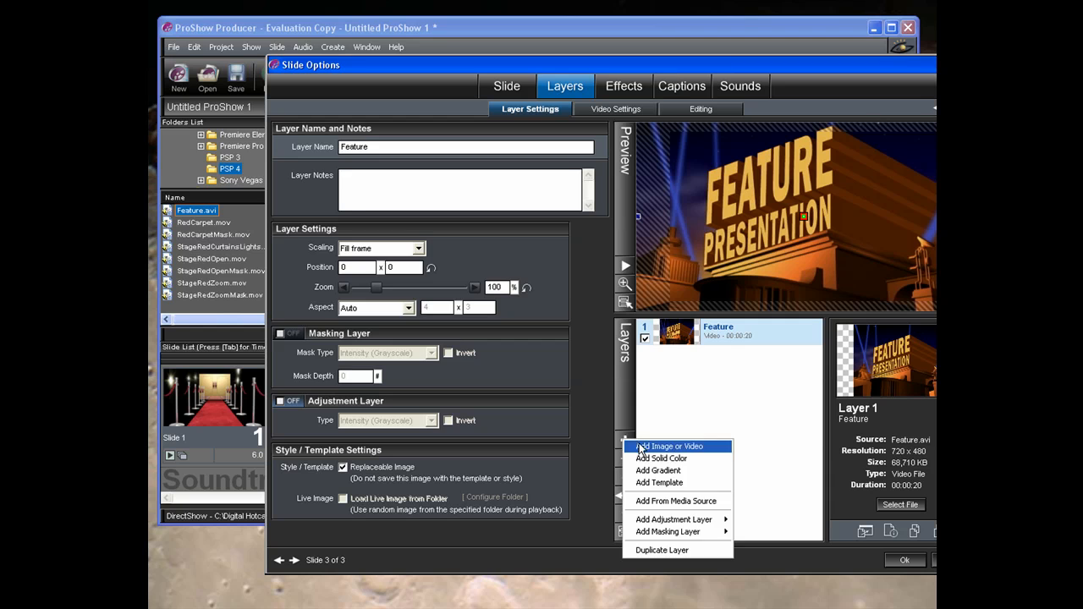
pyautogui.click(641, 445)
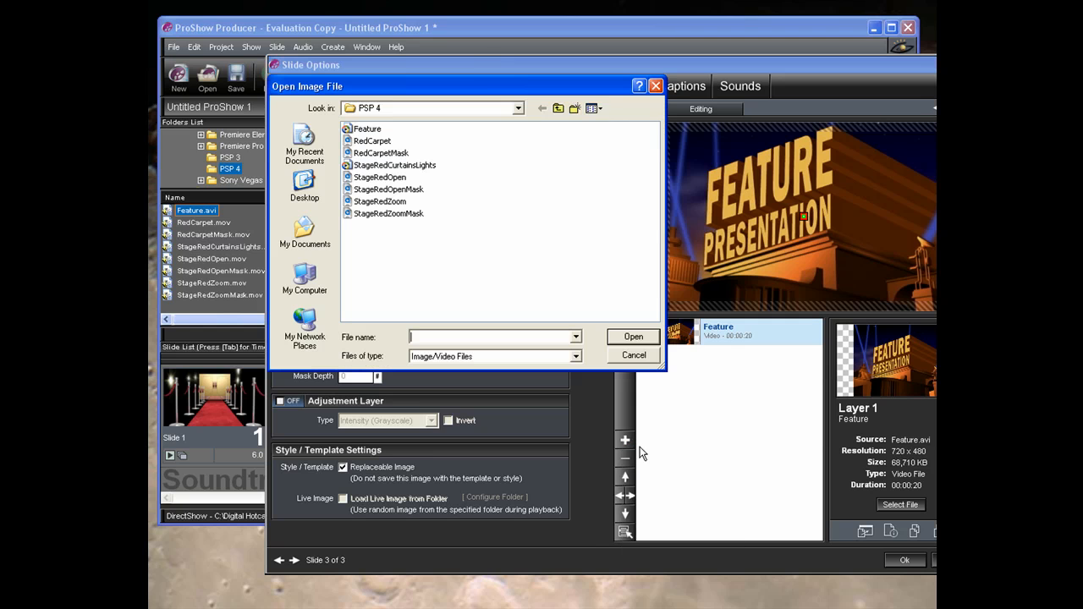
pyautogui.click(386, 203)
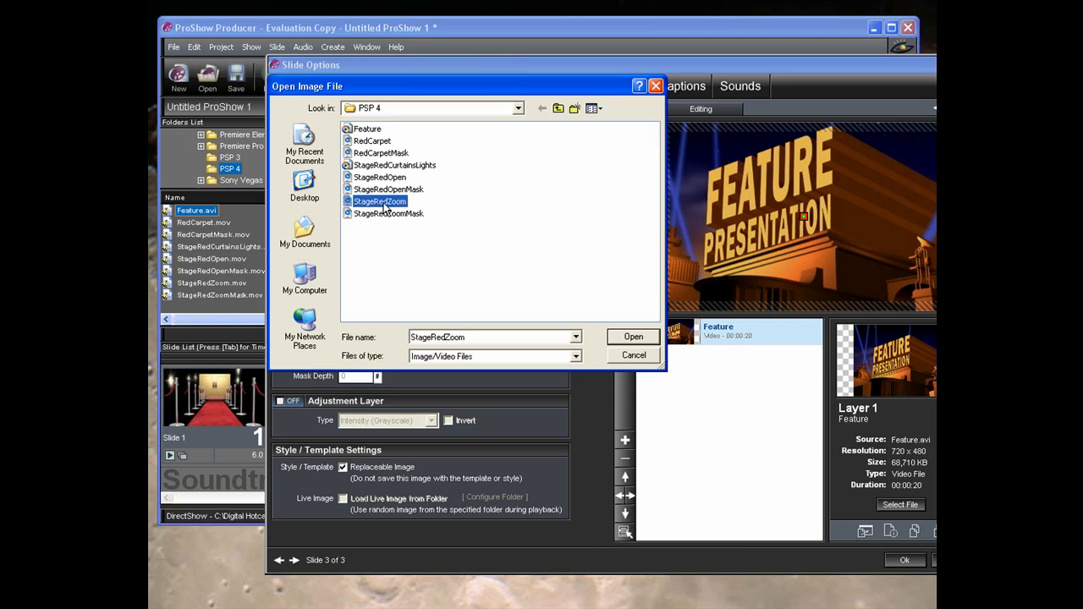
pyautogui.click(647, 338)
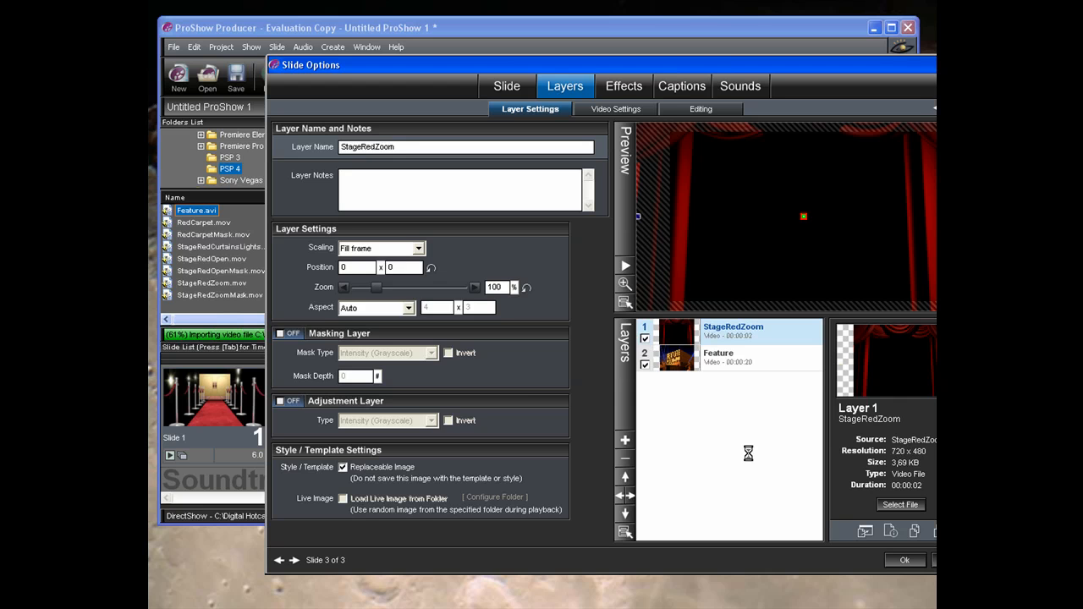
# Add the StageRedZoomMask video as a masking layer over the StageRedZoom layer and accept the slide options
pyautogui.click(625, 441)
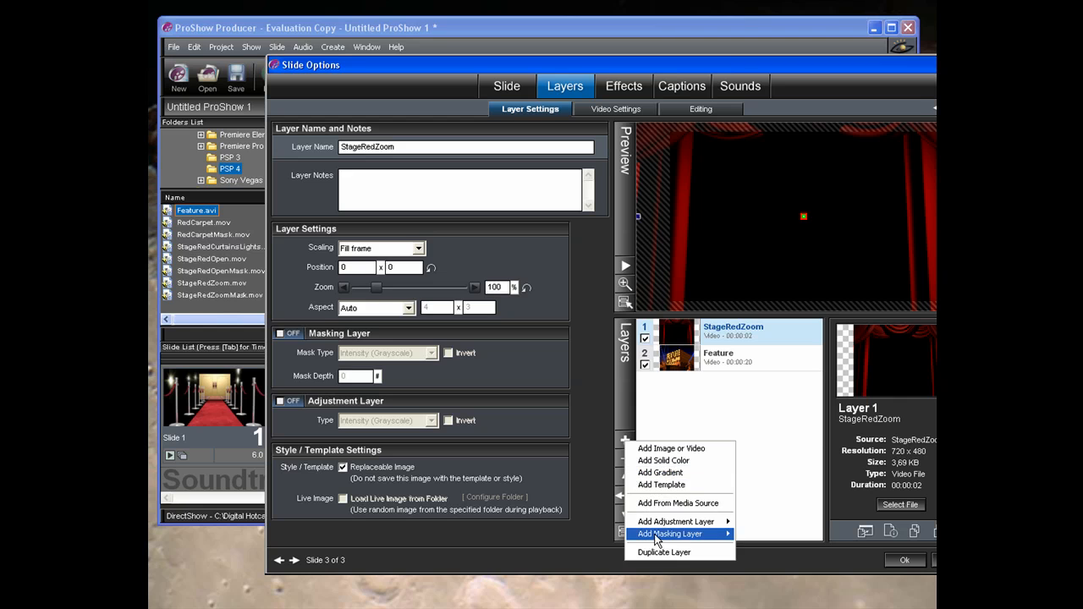
pyautogui.moveTo(659, 534)
pyautogui.click(750, 534)
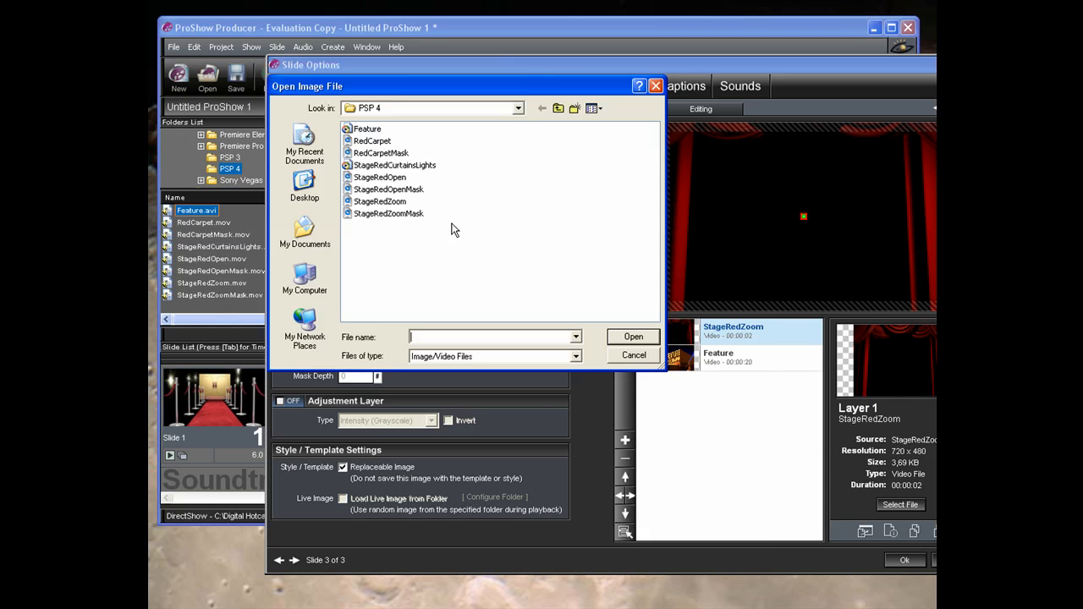
pyautogui.click(405, 214)
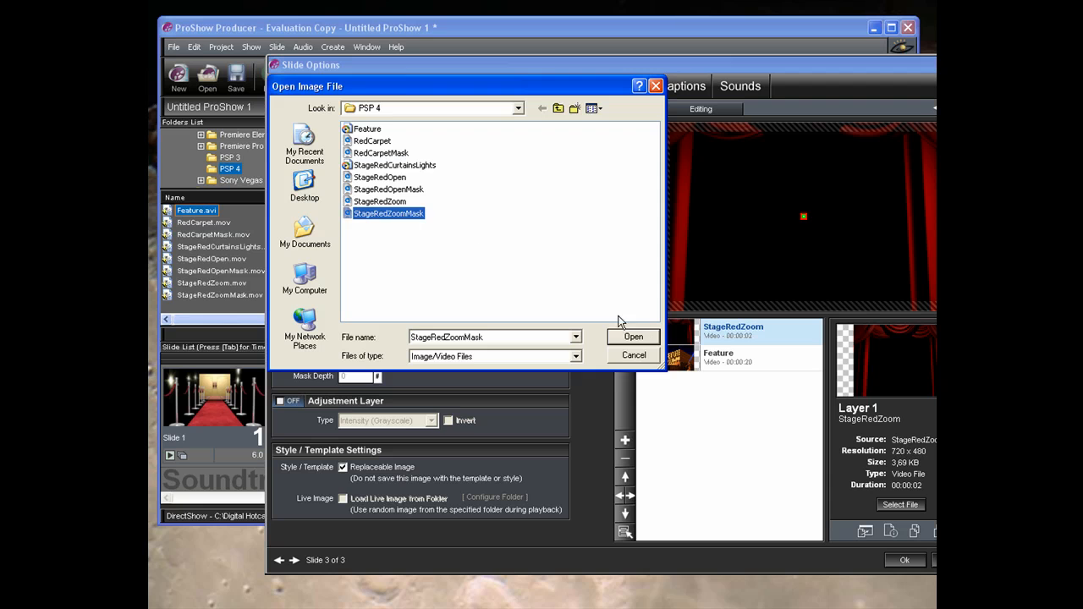
pyautogui.click(633, 336)
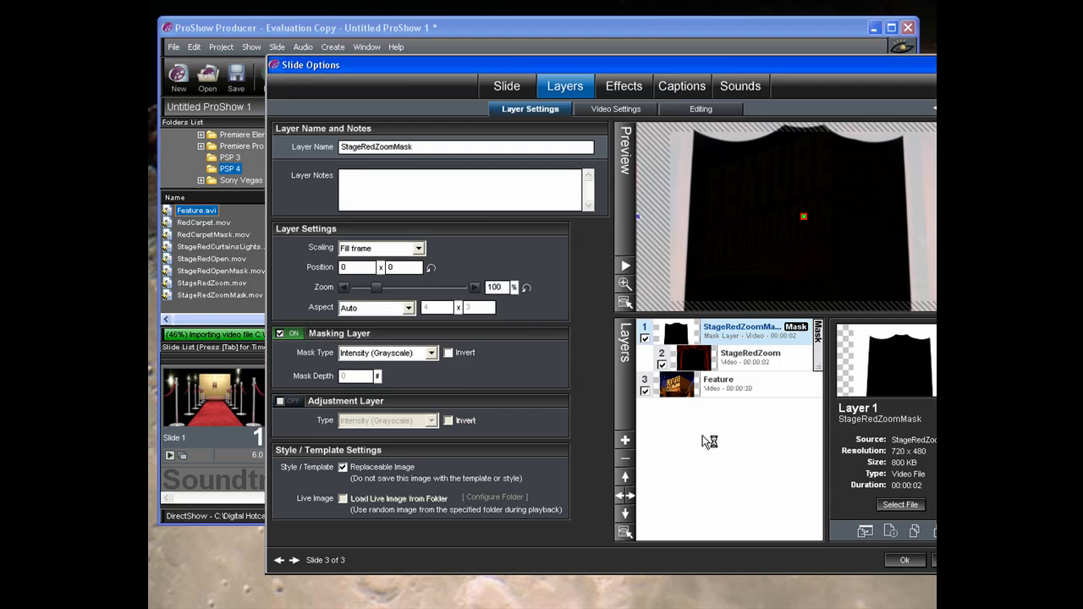
pyautogui.click(905, 559)
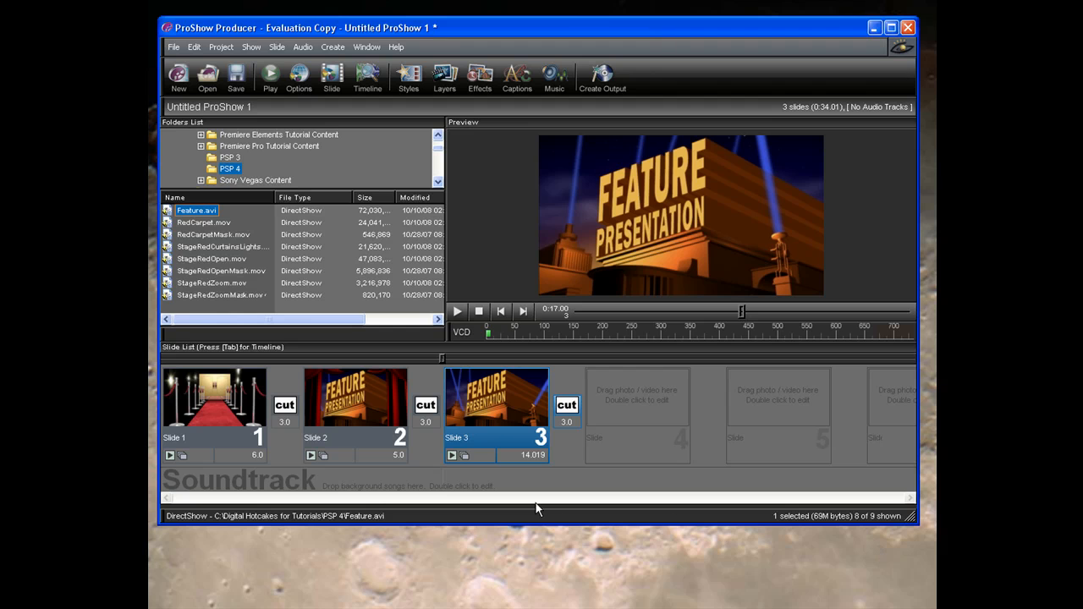
# Set slide 3's duration to 6 seconds
pyautogui.click(529, 457)
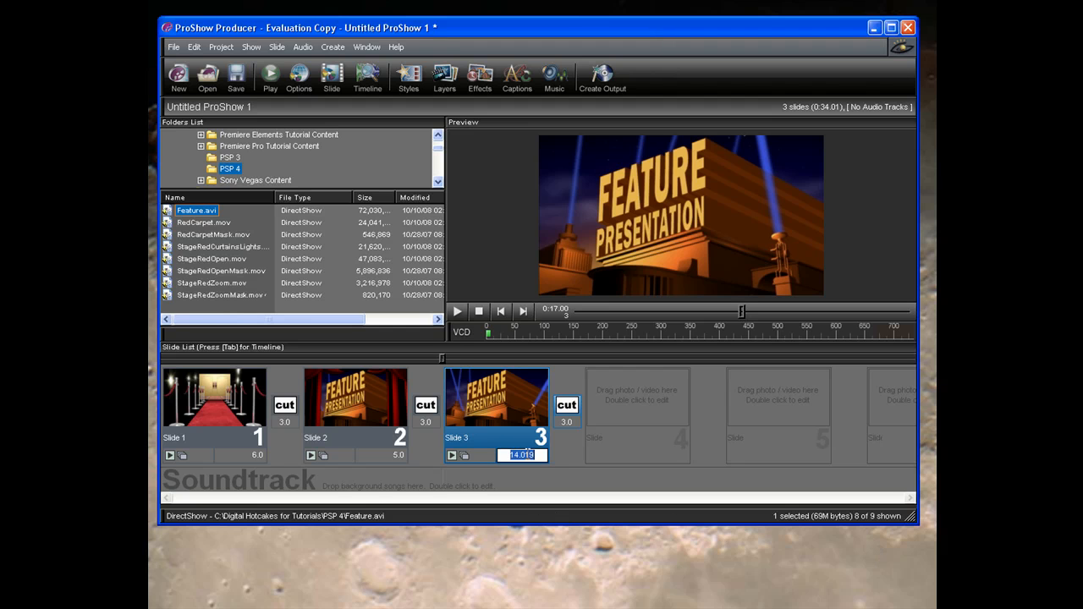
pyautogui.write('6')
pyautogui.press('Return')
# Preview the slide show, pause it during slide 3, and stop playback
pyautogui.click(455, 311)
pyautogui.click(456, 312)
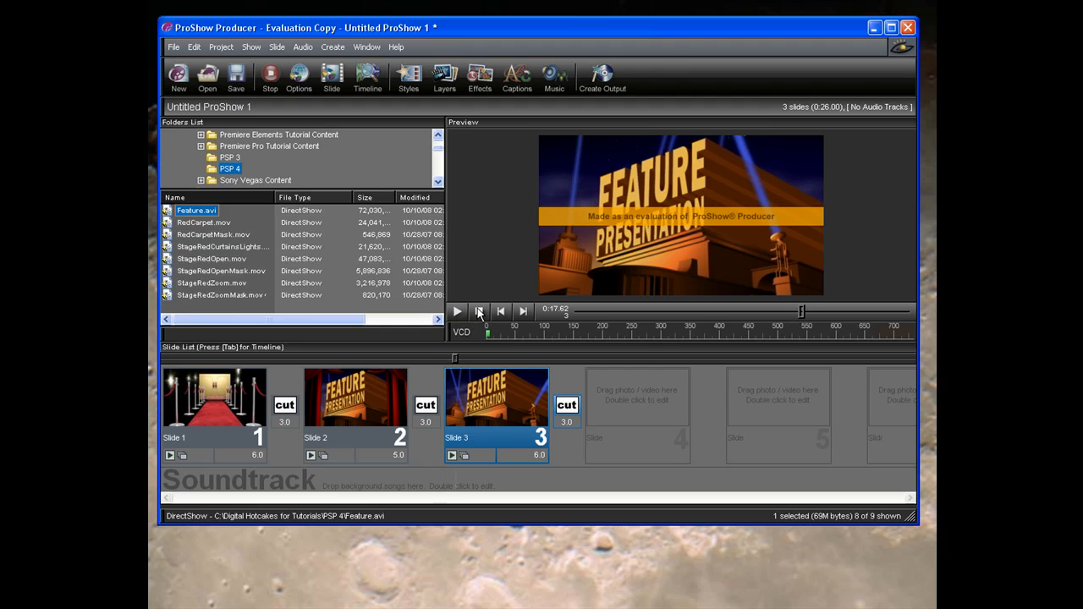
pyautogui.click(479, 311)
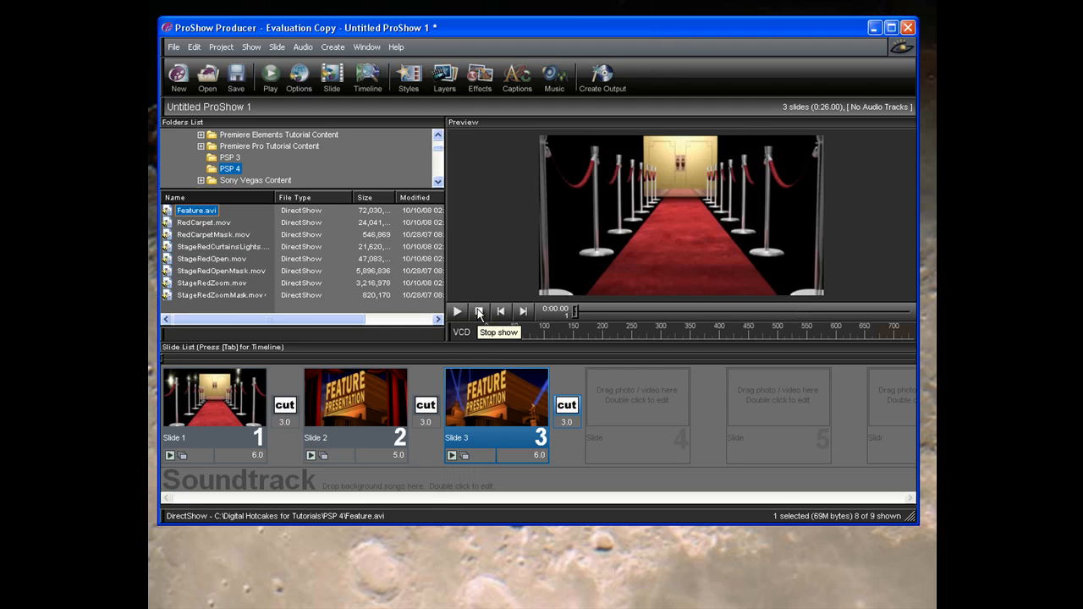